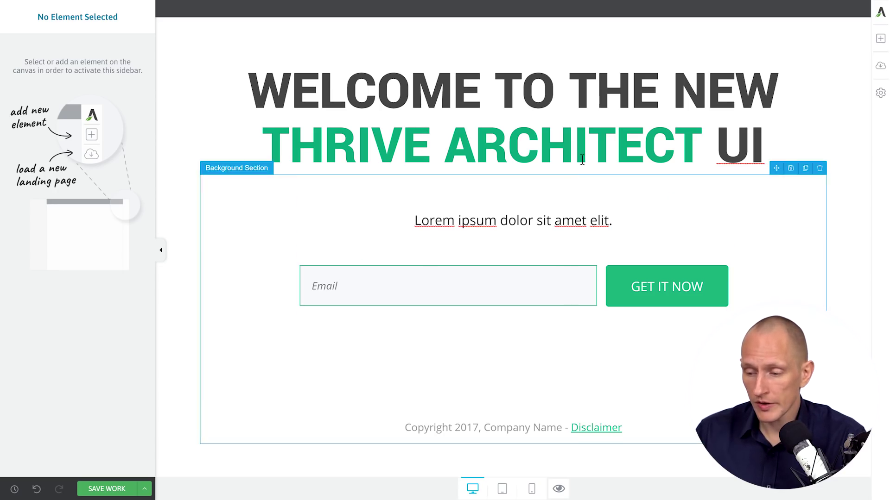
Select the 'WELCOME TO THE NEW THRIVE ARCHITECT UI' heading to show its Heading settings
{"action": "left_click", "coordinate": [632, 110]}
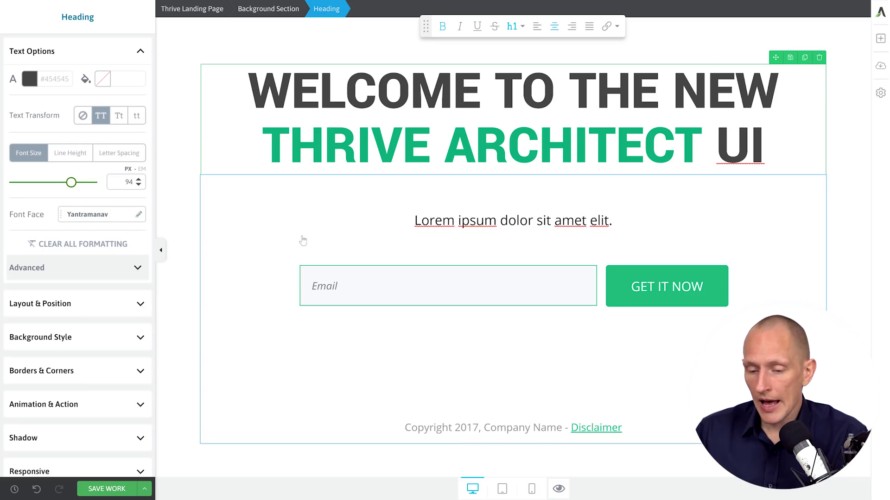
Review the heading's Text Options and Layout & Position settings, then select the Lorem ipsum paragraph
{"action": "scroll", "coordinate": [58, 58], "scroll_direction": "down", "scroll_amount": 1}
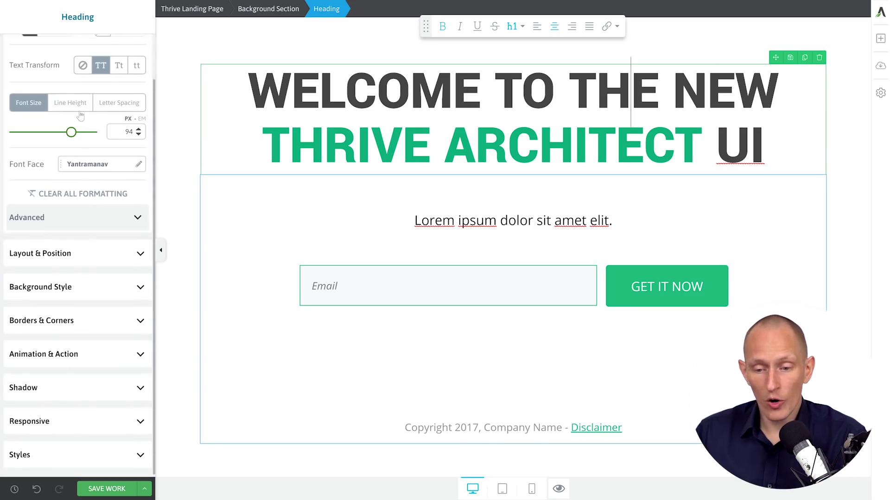
{"action": "scroll", "coordinate": [74, 408], "scroll_direction": "up", "scroll_amount": 1}
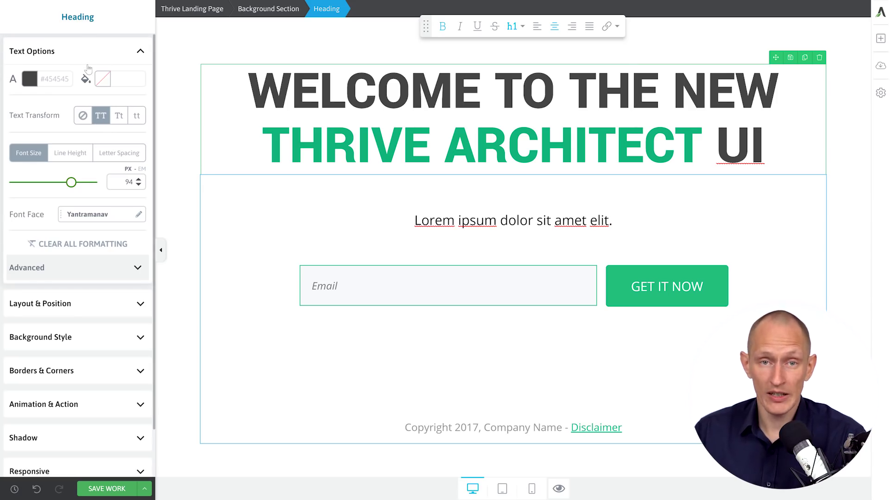
{"action": "scroll", "coordinate": [100, 91], "scroll_direction": "down", "scroll_amount": 2}
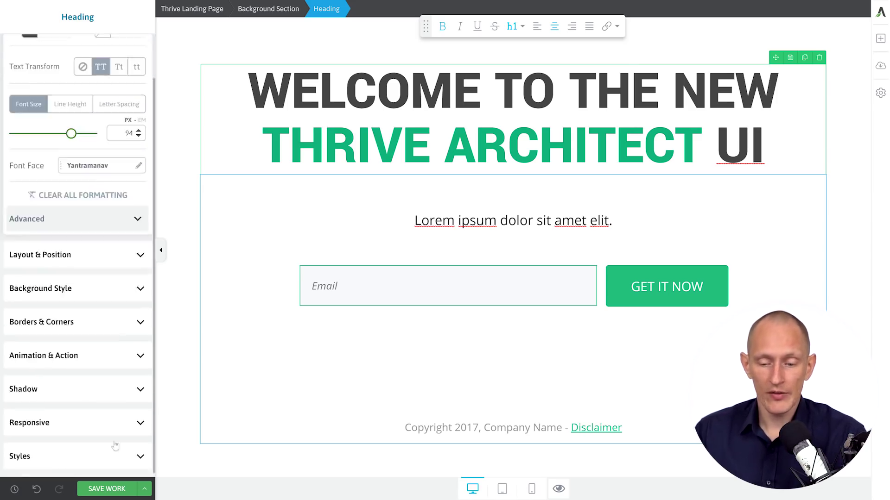
{"action": "scroll", "coordinate": [121, 204], "scroll_direction": "up", "scroll_amount": 2}
{"action": "scroll", "coordinate": [122, 204], "scroll_direction": "up", "scroll_amount": 1}
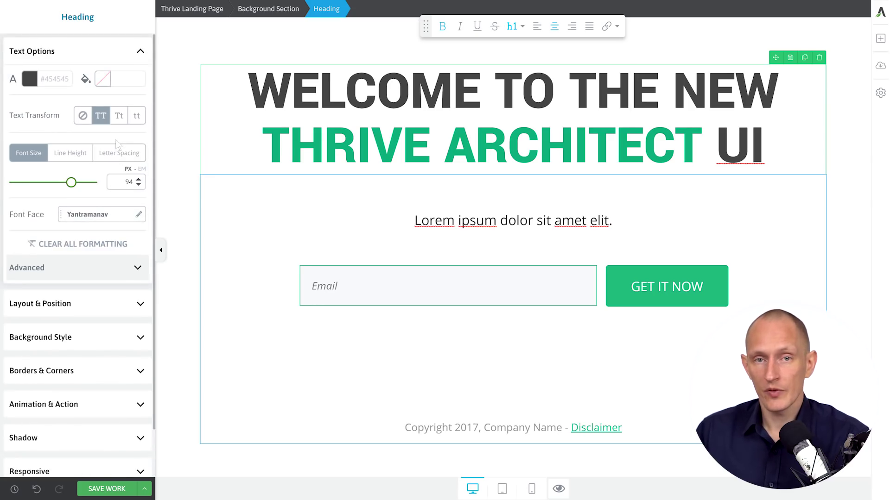
{"action": "left_click", "coordinate": [78, 305]}
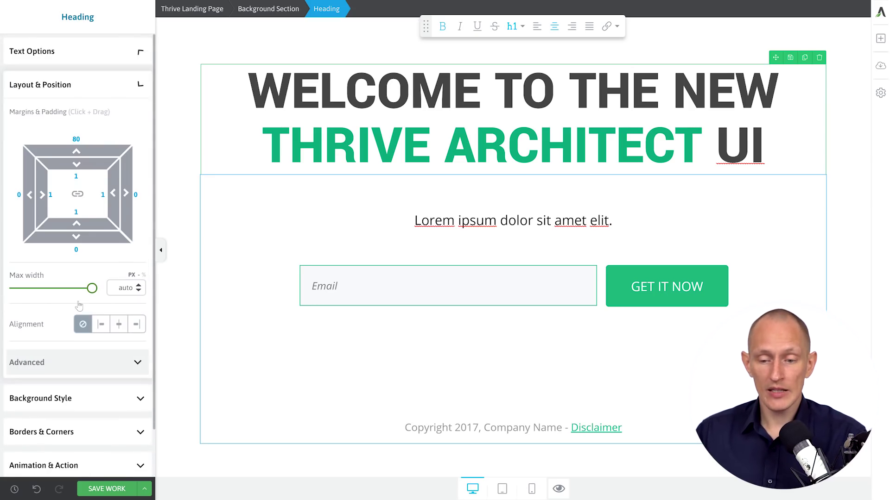
{"action": "left_click", "coordinate": [102, 57]}
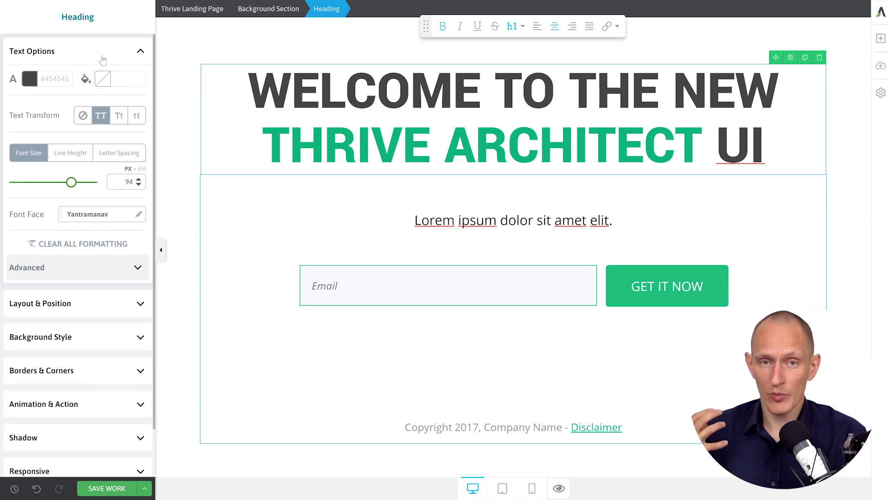
{"action": "left_click", "coordinate": [57, 305]}
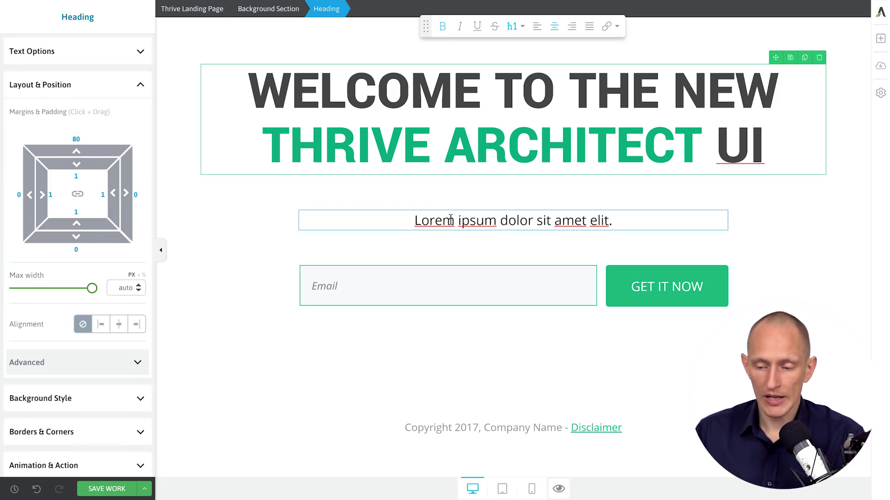
{"action": "left_click", "coordinate": [359, 222]}
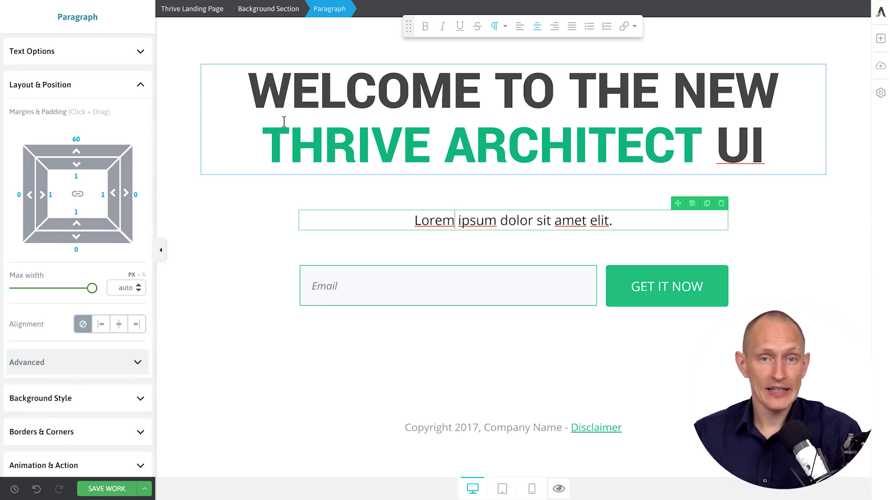
Reselect the heading, drag the formatting toolbar out of the way, and preview at tablet width
{"action": "left_click", "coordinate": [498, 85]}
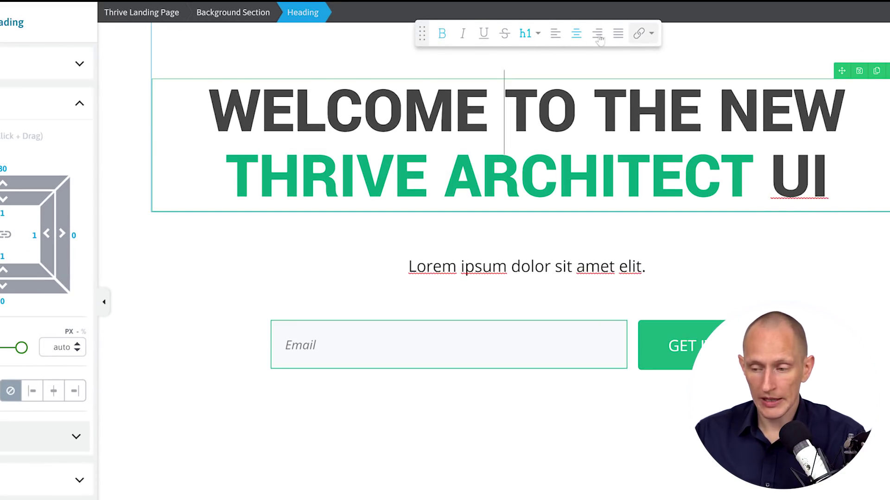
{"action": "mouse_move", "coordinate": [425, 32]}
{"action": "left_mouse_down"}
{"action": "mouse_move", "coordinate": [433, 76]}
{"action": "mouse_move", "coordinate": [196, 56]}
{"action": "mouse_move", "coordinate": [137, 40]}
{"action": "mouse_move", "coordinate": [532, 34]}
{"action": "mouse_move", "coordinate": [417, 25]}
{"action": "mouse_move", "coordinate": [423, 39]}
{"action": "left_mouse_up"}
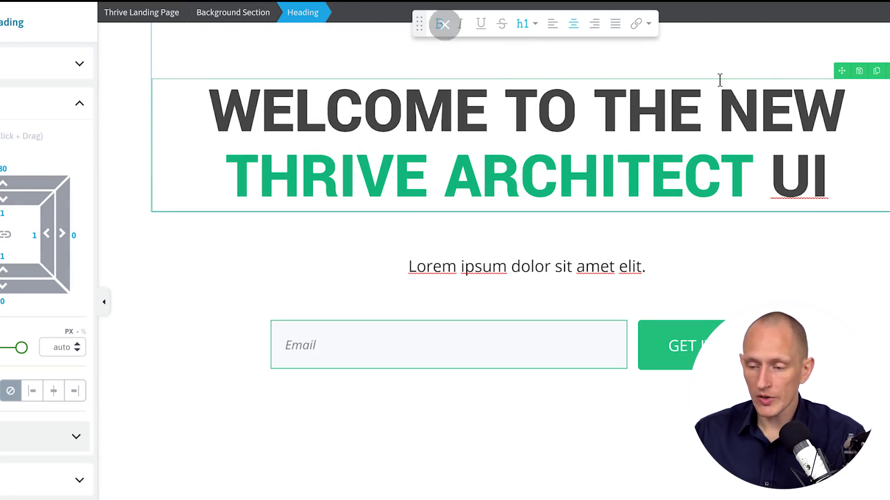
{"action": "left_click", "coordinate": [502, 485]}
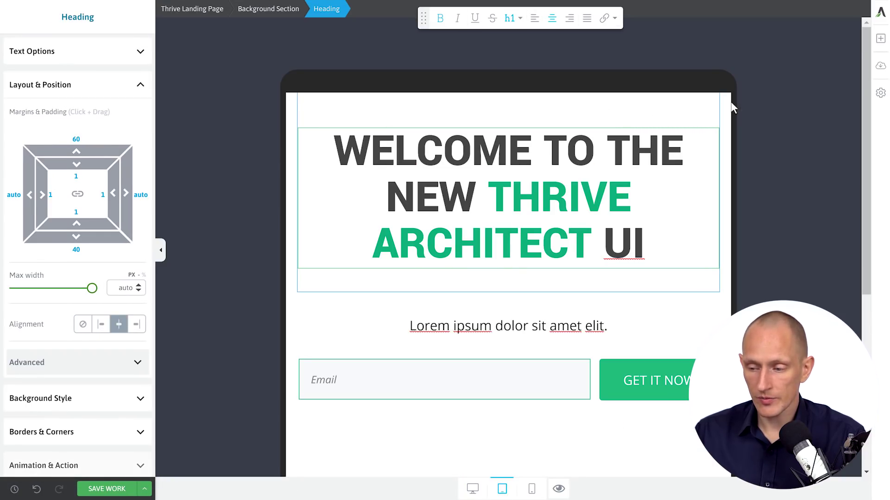
{"action": "left_click", "coordinate": [531, 489]}
{"action": "left_click", "coordinate": [474, 490]}
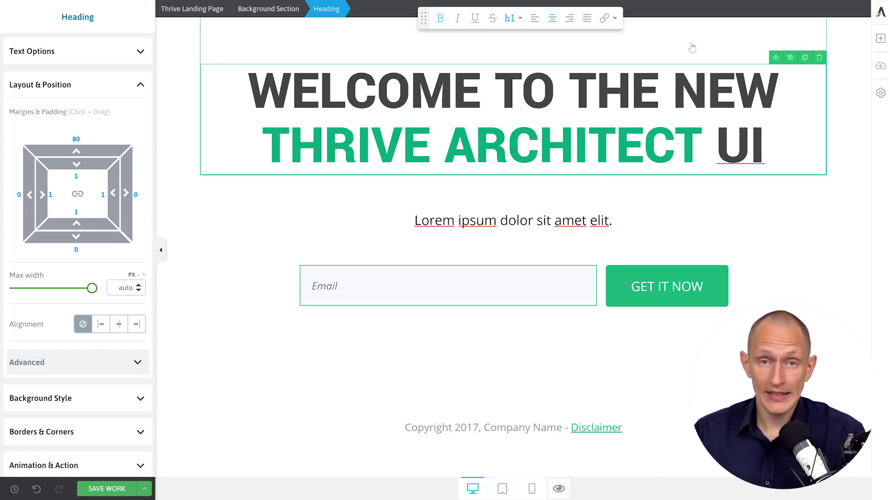
{"action": "left_click", "coordinate": [496, 485]}
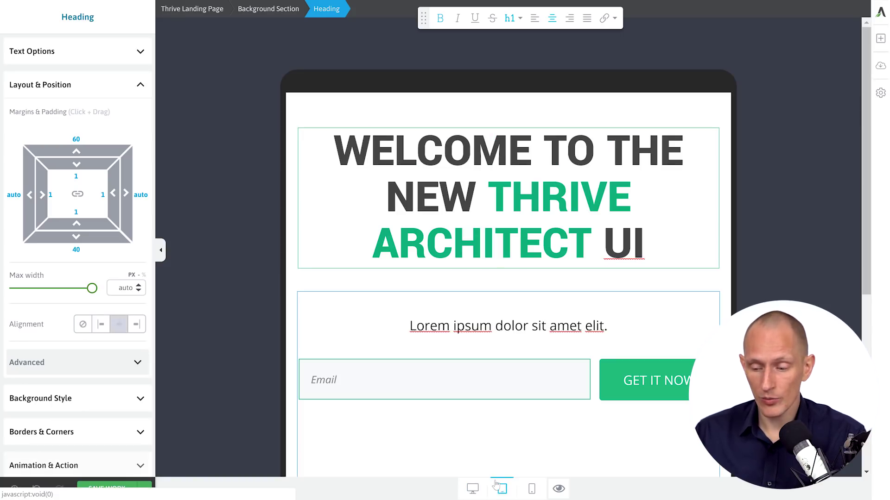
{"action": "left_click", "coordinate": [531, 490]}
{"action": "left_click", "coordinate": [474, 490]}
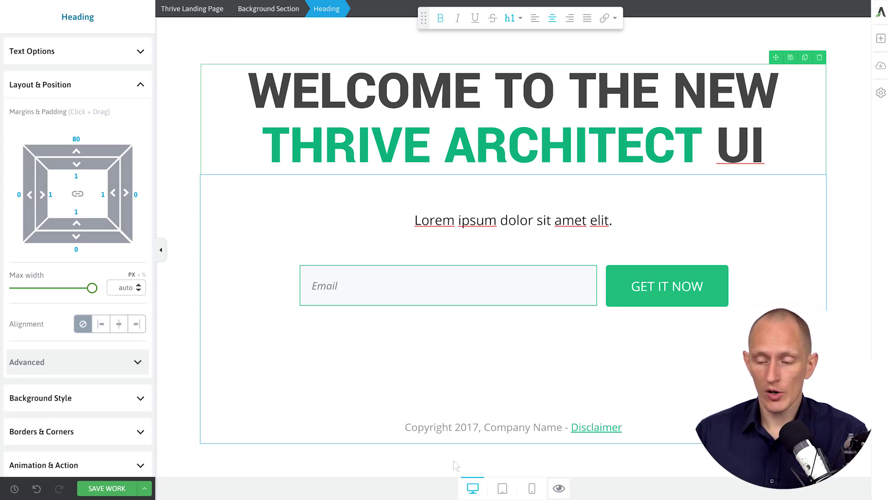
{"action": "left_click", "coordinate": [509, 492]}
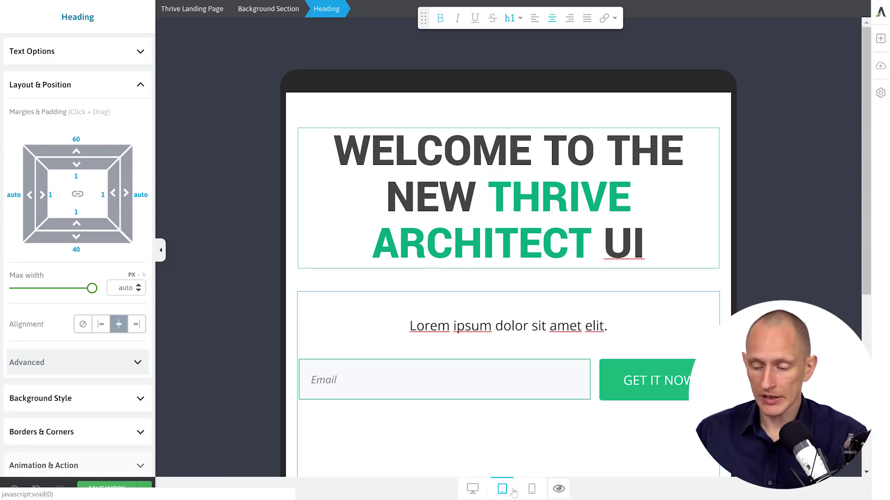
{"action": "left_click", "coordinate": [533, 492]}
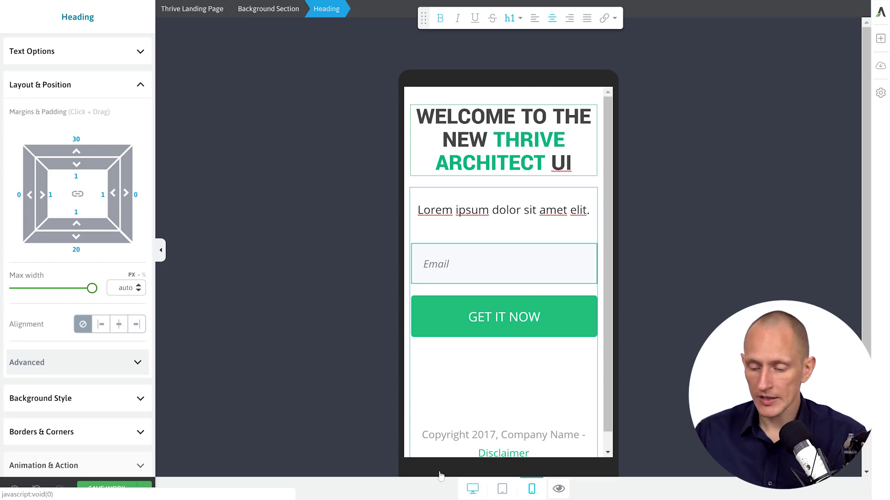
{"action": "left_click", "coordinate": [472, 489]}
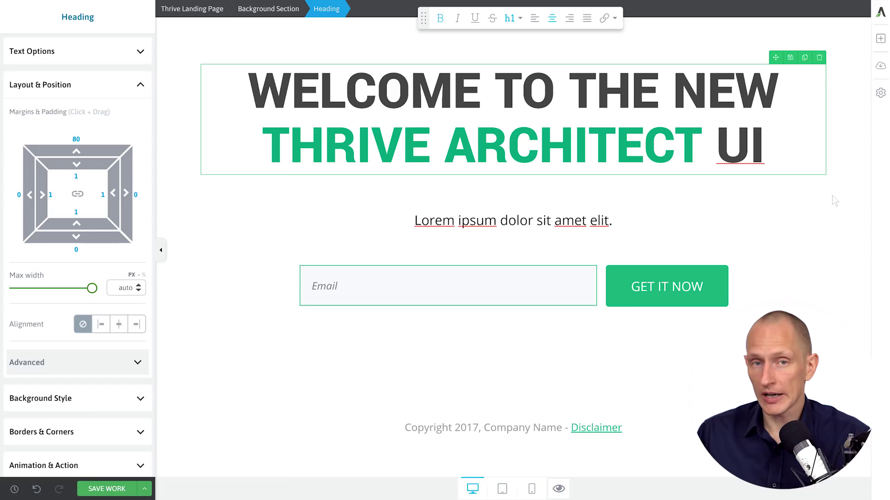
{"action": "left_click", "coordinate": [464, 222]}
{"action": "left_click", "coordinate": [466, 175]}
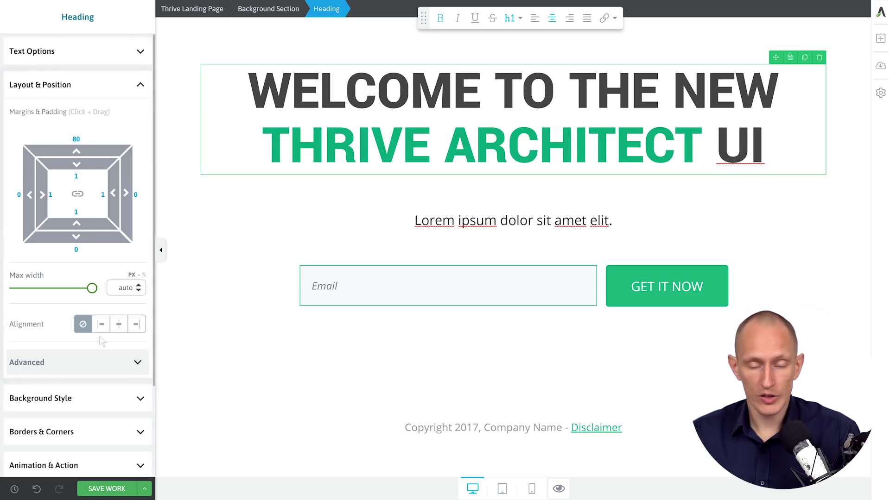
{"action": "key", "text": "Escape"}
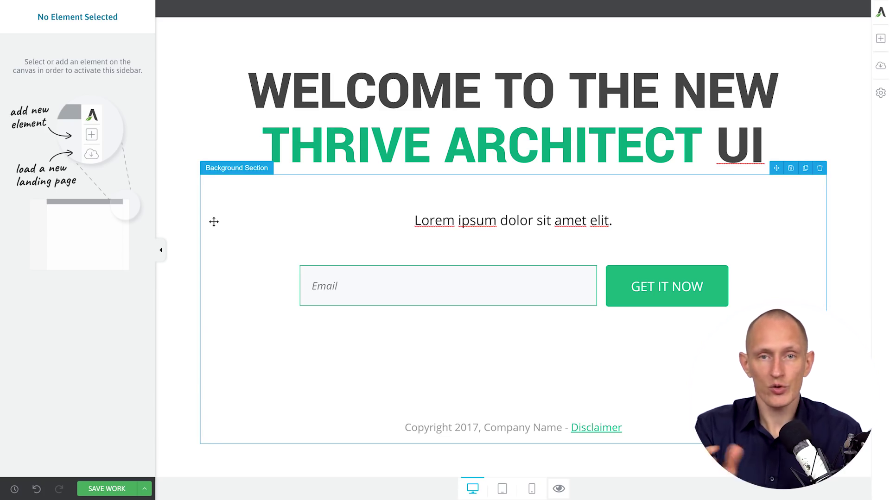
{"action": "left_click", "coordinate": [403, 221]}
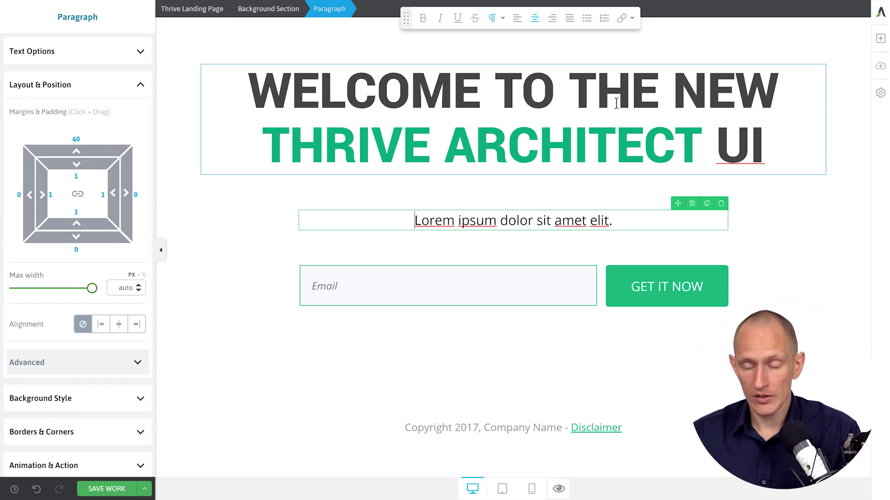
Insert an Icon element below the heading via an 'ico' search and choose the Chrome icon
{"action": "left_click", "coordinate": [880, 38]}
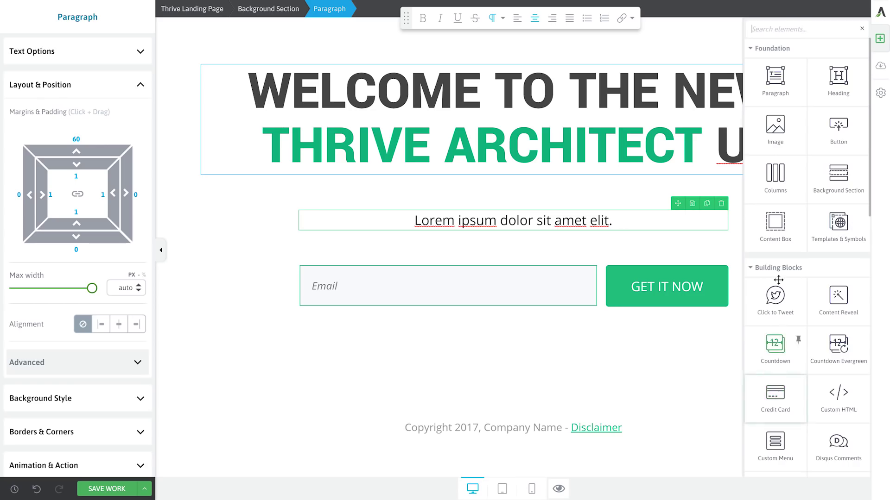
{"action": "scroll", "coordinate": [778, 280], "scroll_direction": "down", "scroll_amount": 10}
{"action": "scroll", "coordinate": [862, 90], "scroll_direction": "up", "scroll_amount": 10}
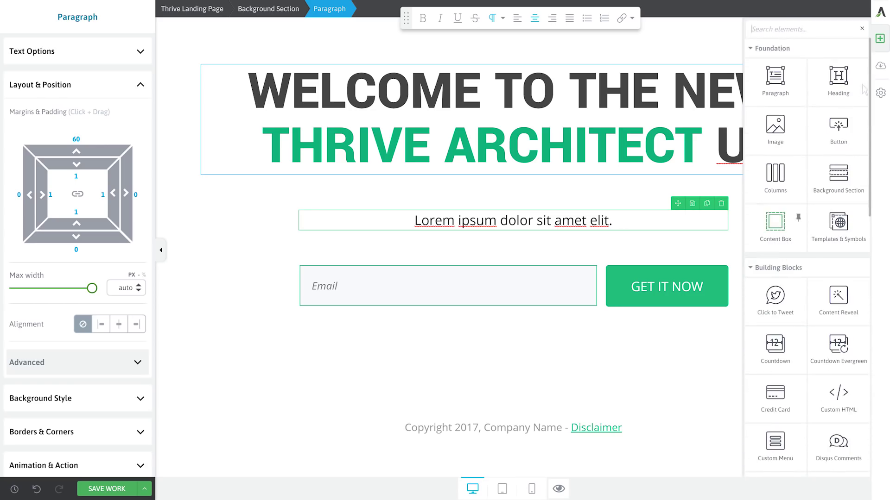
{"action": "left_click", "coordinate": [881, 38]}
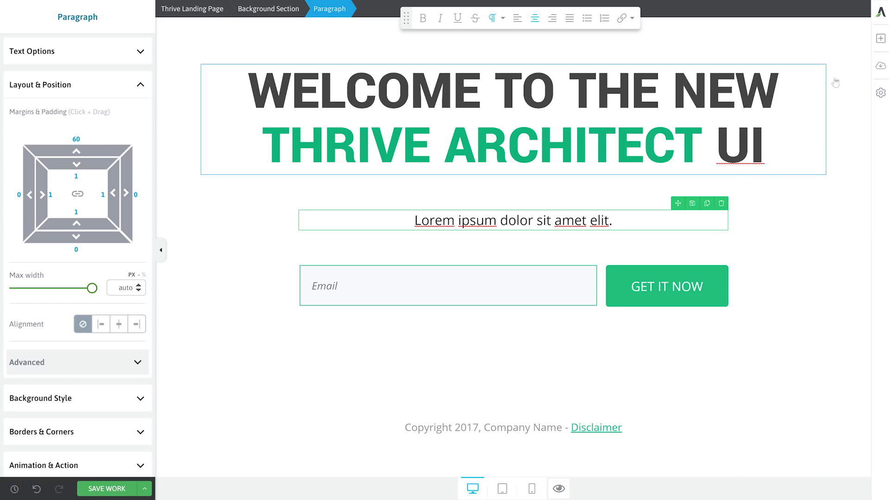
{"action": "left_click", "coordinate": [880, 39]}
{"action": "type", "text": "ico"}
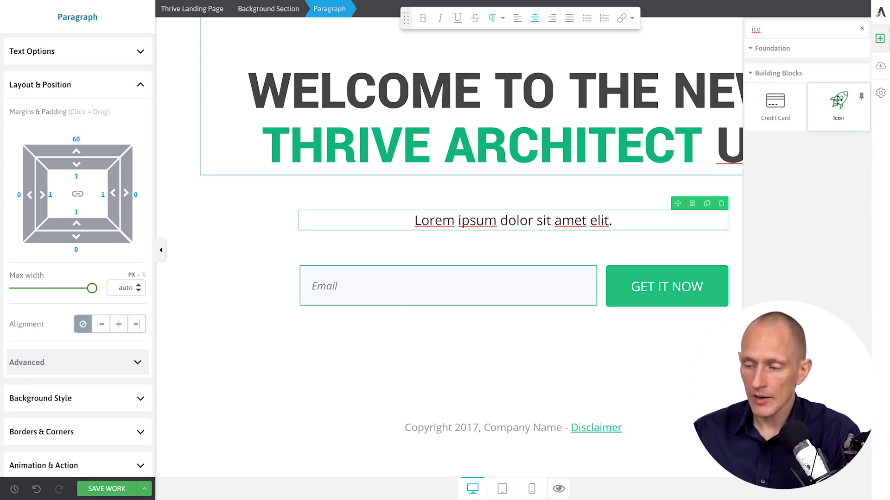
{"action": "left_click_drag", "start_coordinate": [838, 103], "coordinate": [481, 169]}
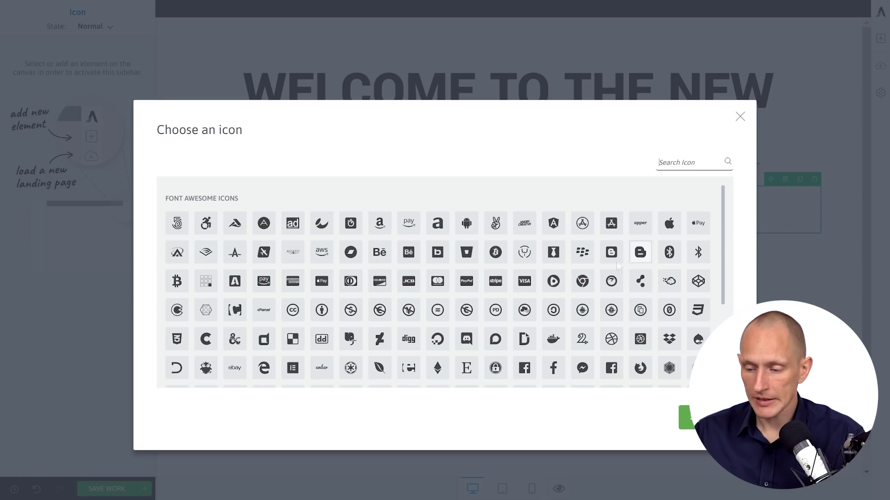
{"action": "double_click", "coordinate": [582, 281]}
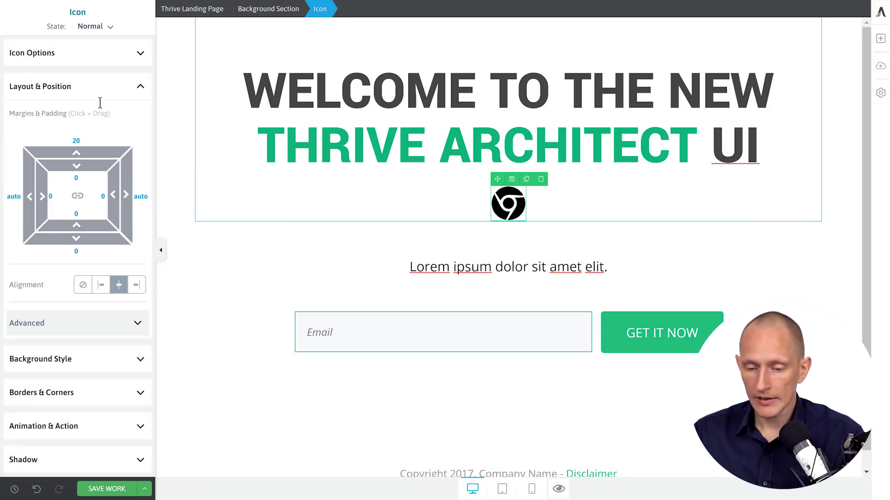
{"action": "left_click", "coordinate": [88, 57]}
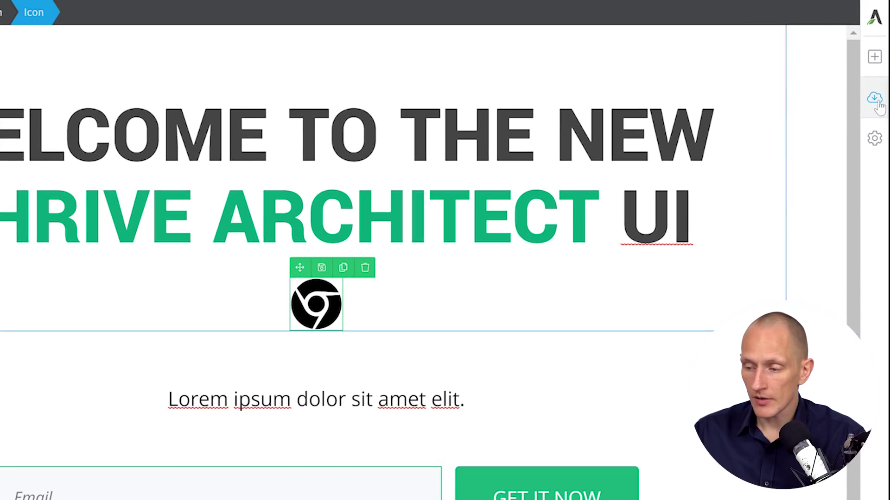
{"action": "key", "text": "Escape"}
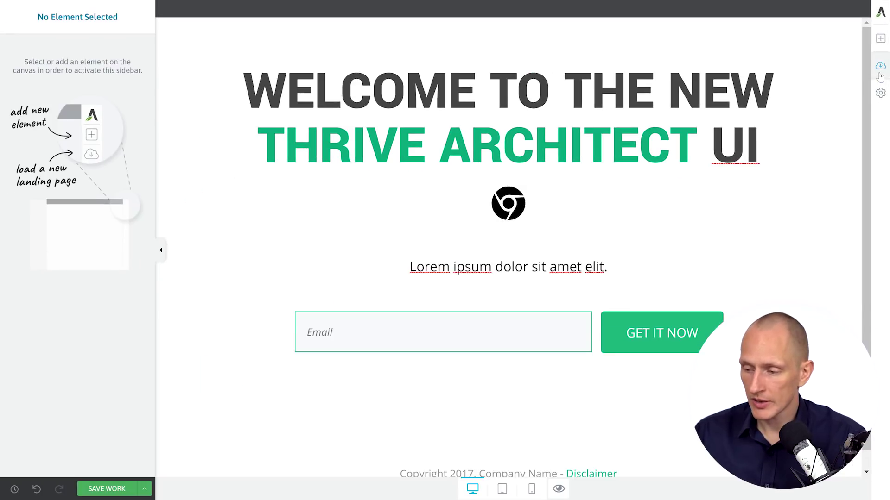
{"action": "left_click", "coordinate": [875, 97]}
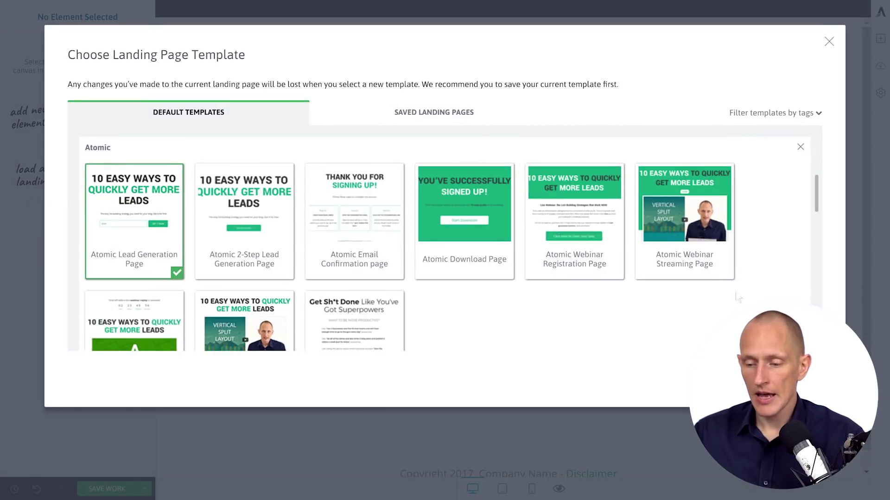
{"action": "scroll", "coordinate": [301, 237], "scroll_direction": "down", "scroll_amount": 10}
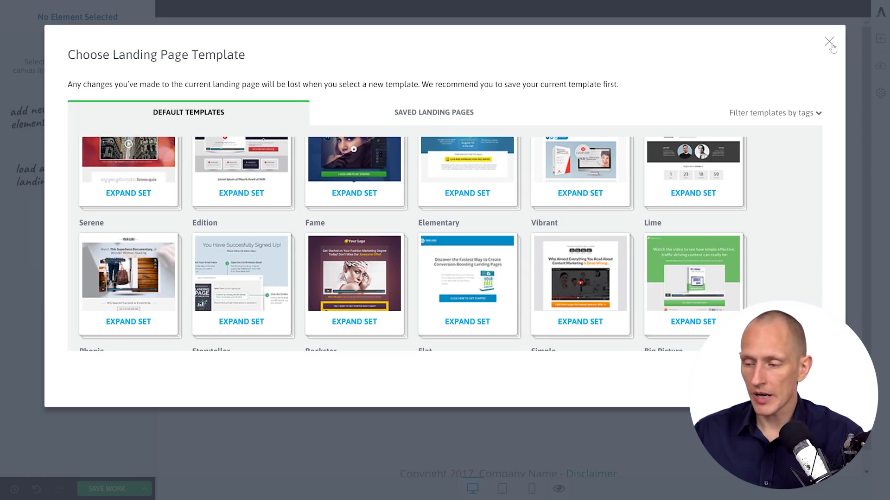
{"action": "left_click", "coordinate": [829, 43]}
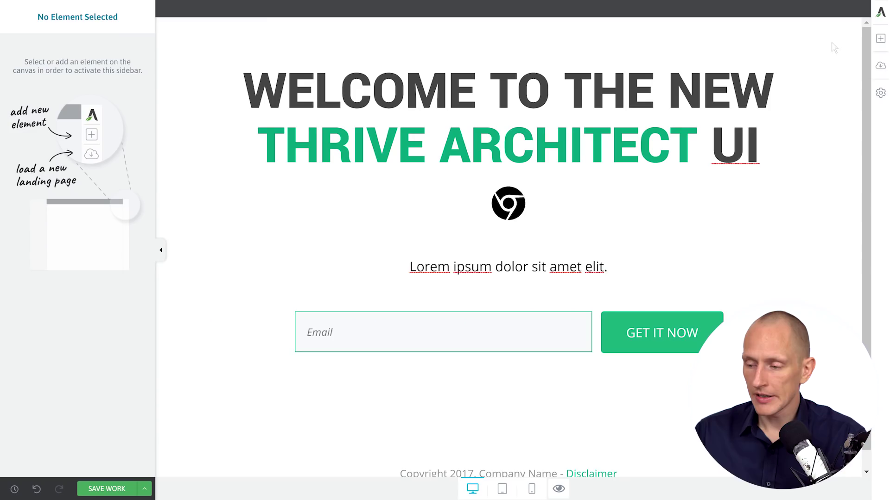
{"action": "left_click", "coordinate": [880, 93]}
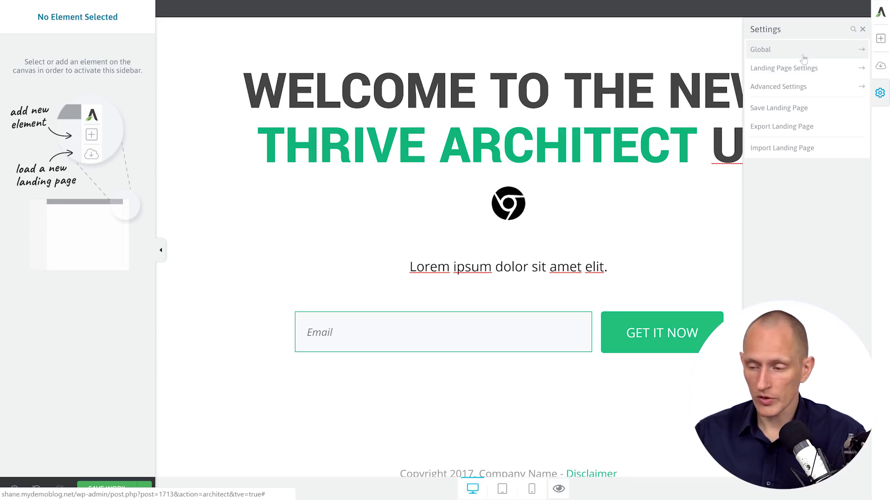
Browse the Global, Landing Page and Advanced Settings pages, then close the Settings panel
{"action": "left_click", "coordinate": [770, 50]}
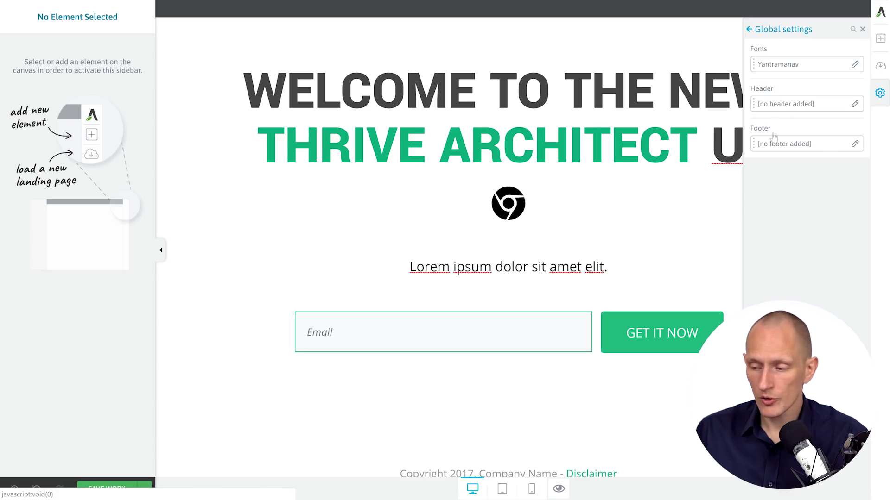
{"action": "left_click", "coordinate": [785, 69]}
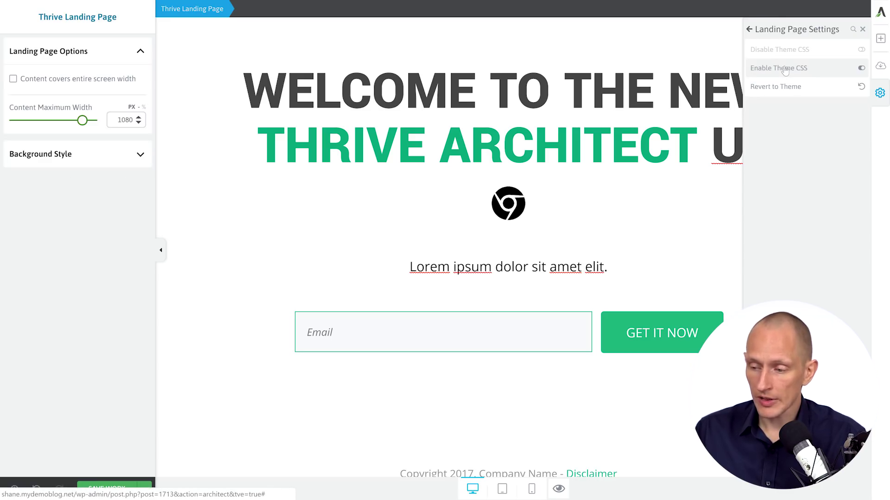
{"action": "left_click", "coordinate": [749, 30]}
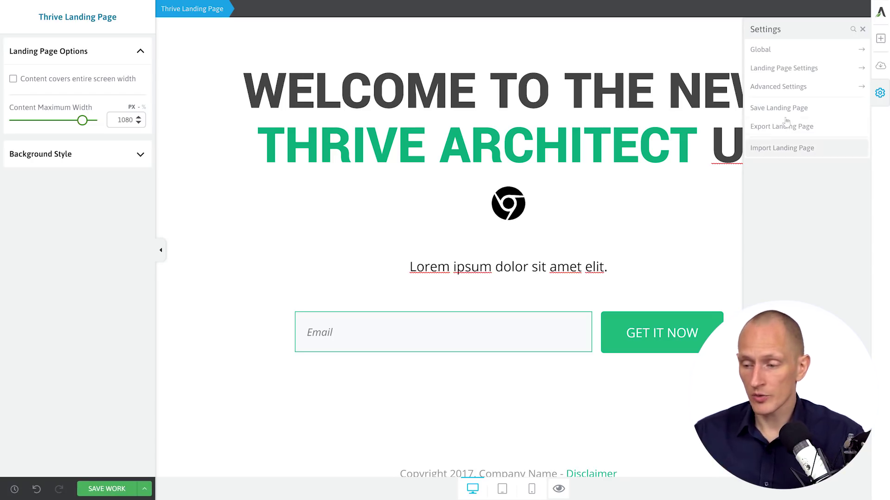
{"action": "left_click", "coordinate": [779, 87]}
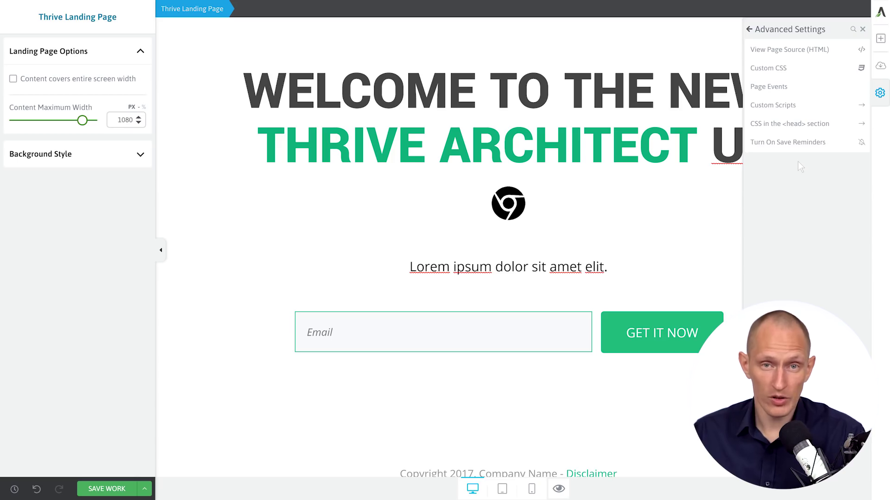
{"action": "left_click", "coordinate": [749, 30]}
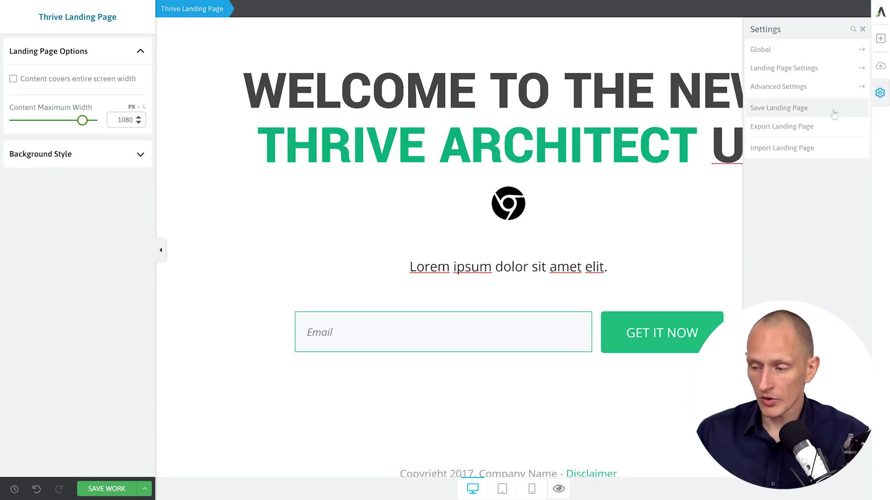
{"action": "left_click", "coordinate": [823, 148]}
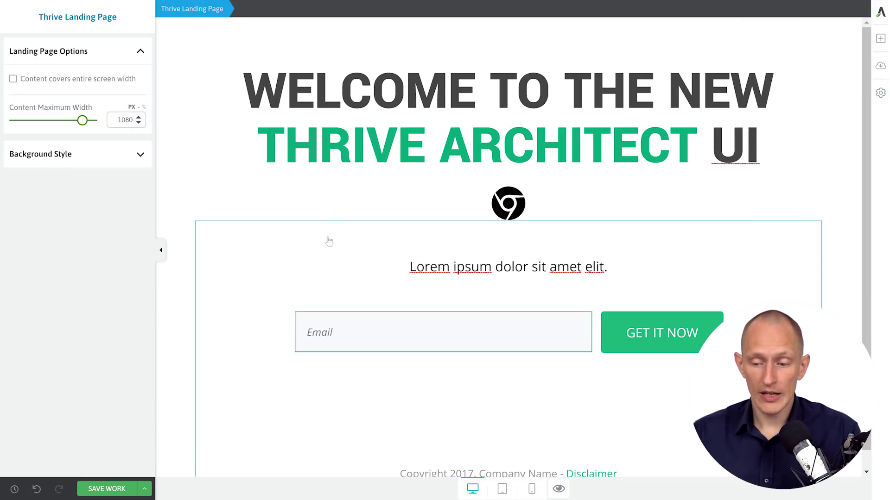
Select the welcome heading and bring up the Add Element panel
{"action": "left_click", "coordinate": [367, 132]}
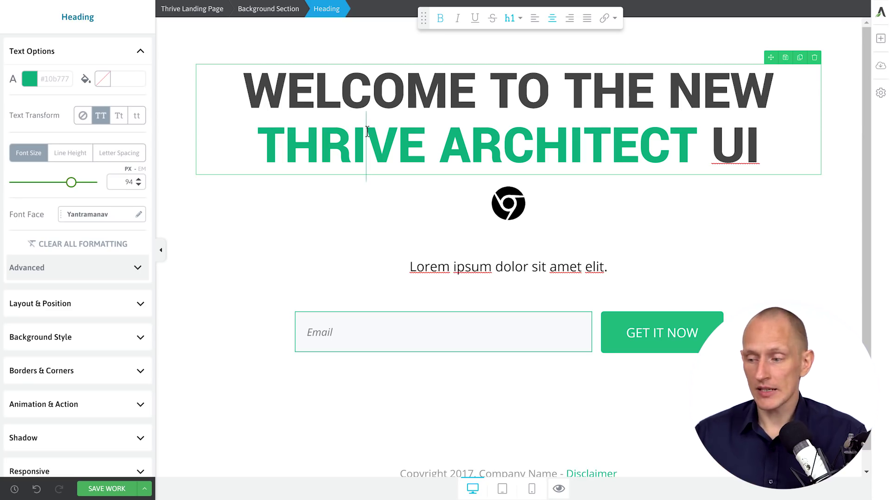
{"action": "left_click", "coordinate": [881, 38]}
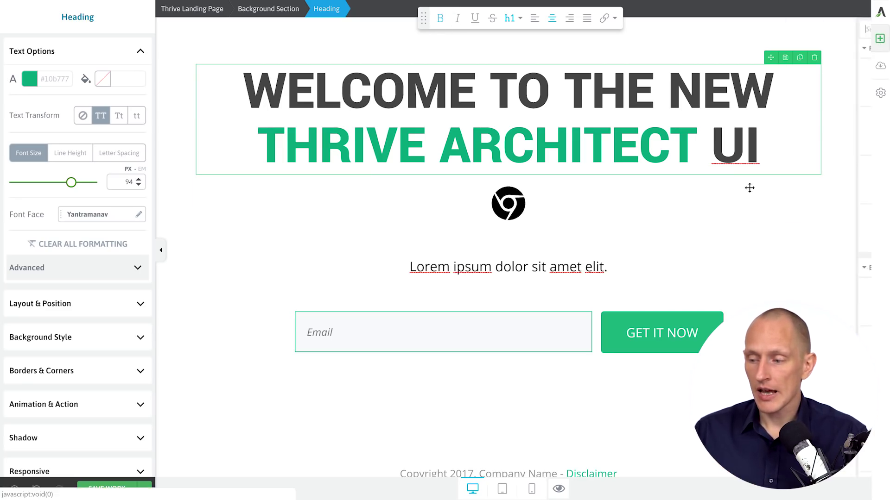